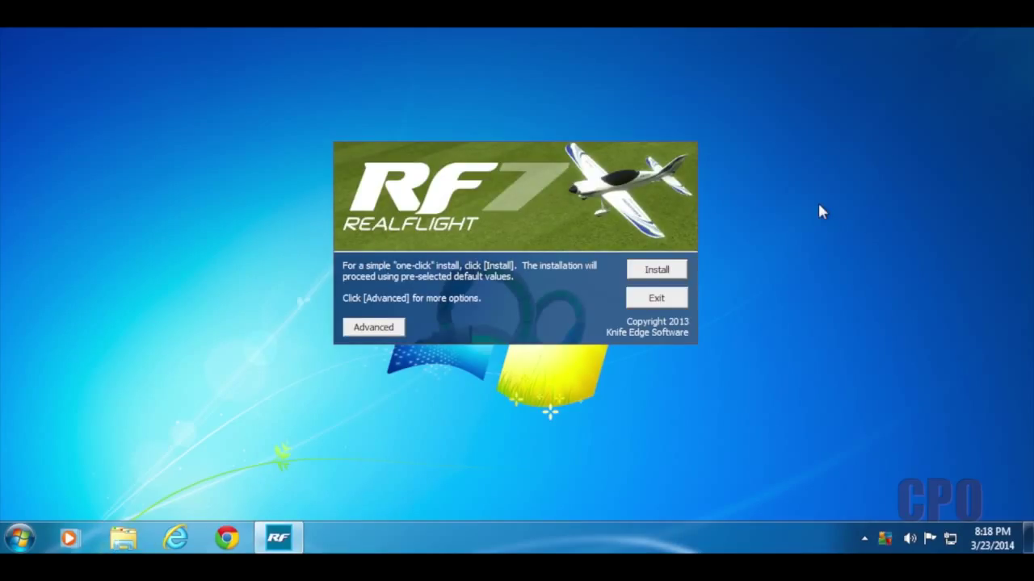
- Install RealFlight 7 through the advanced options, keeping the default installation directory C:\Program Files (x86)\RealFlight7 and program folder name RealFlight 7
{"action": "left_click", "coordinate": [380, 327]}
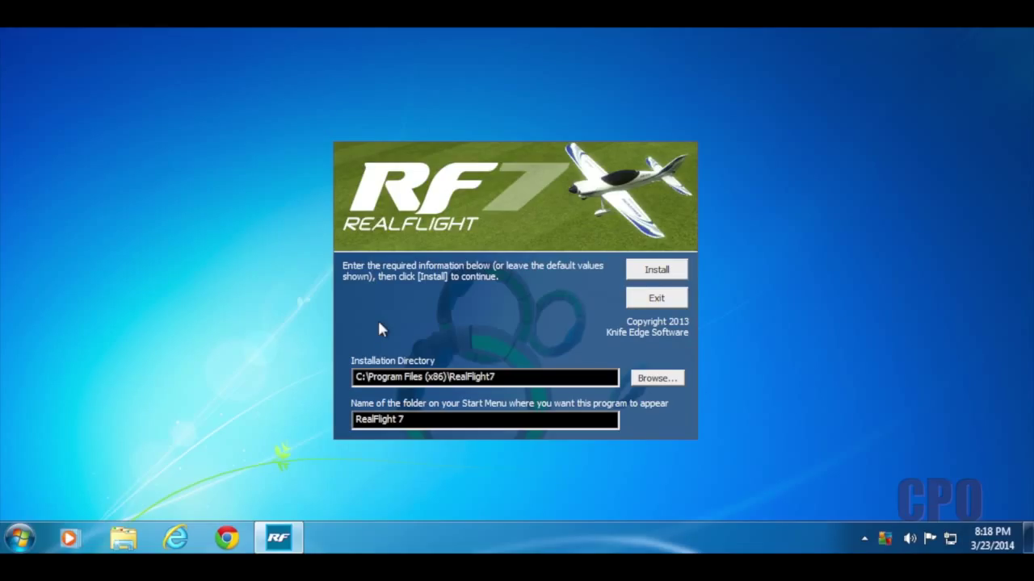
{"action": "left_click", "coordinate": [656, 271]}
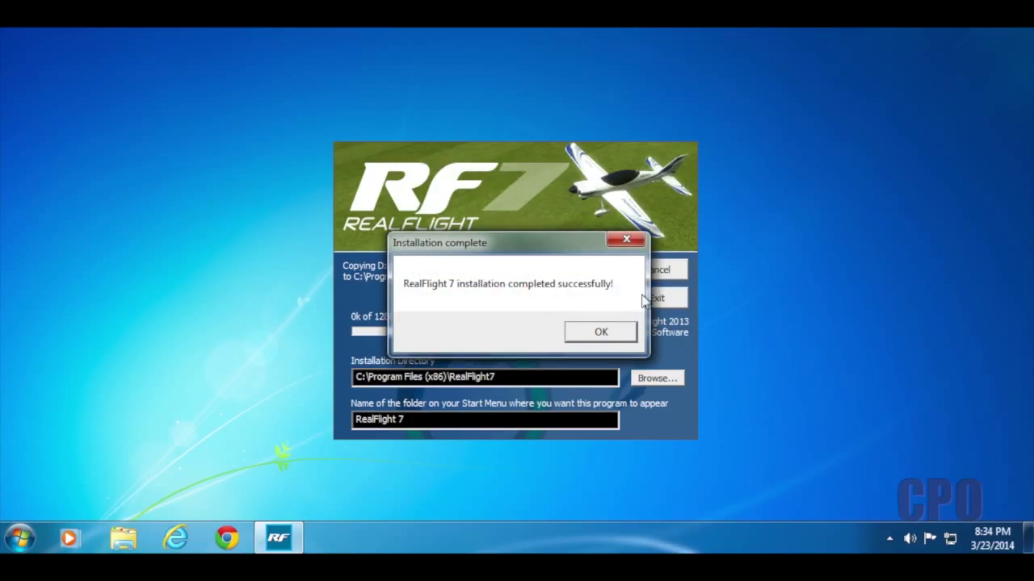
{"action": "left_click", "coordinate": [618, 331]}
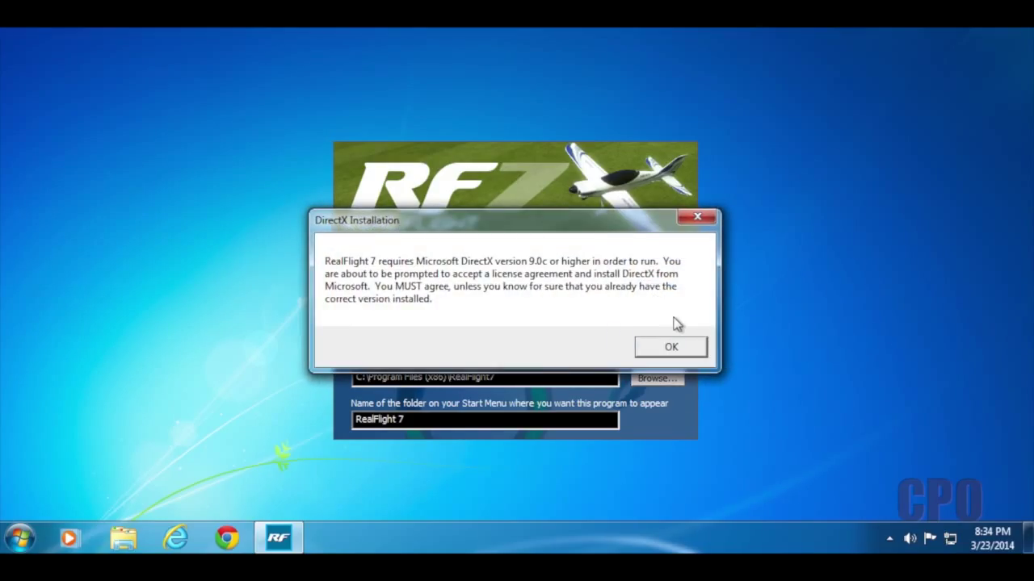
- Accept the Microsoft DirectX license agreement and complete the DirectX runtime installation
{"action": "left_click", "coordinate": [679, 348]}
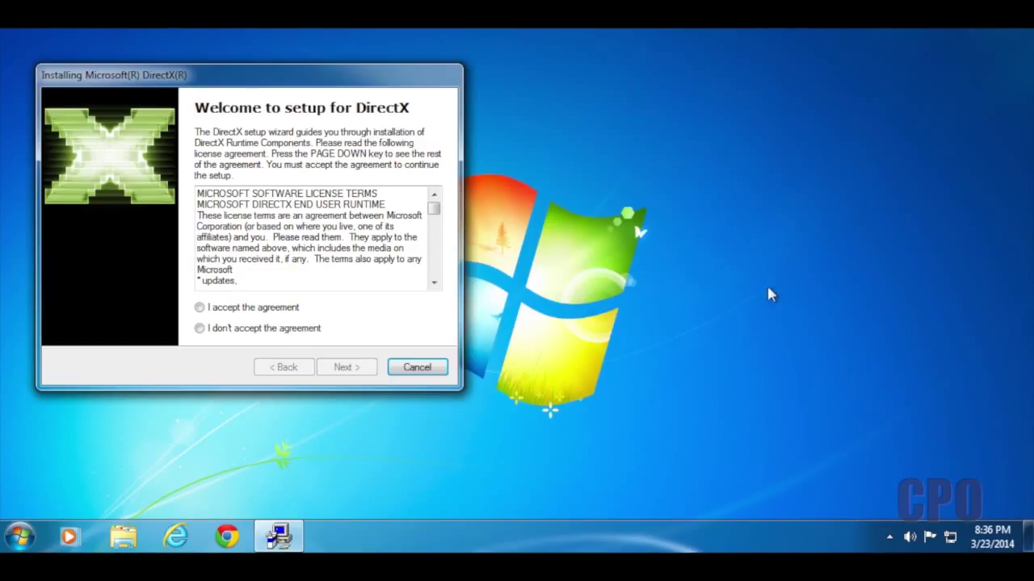
{"action": "left_click", "coordinate": [199, 307]}
{"action": "left_click", "coordinate": [339, 367]}
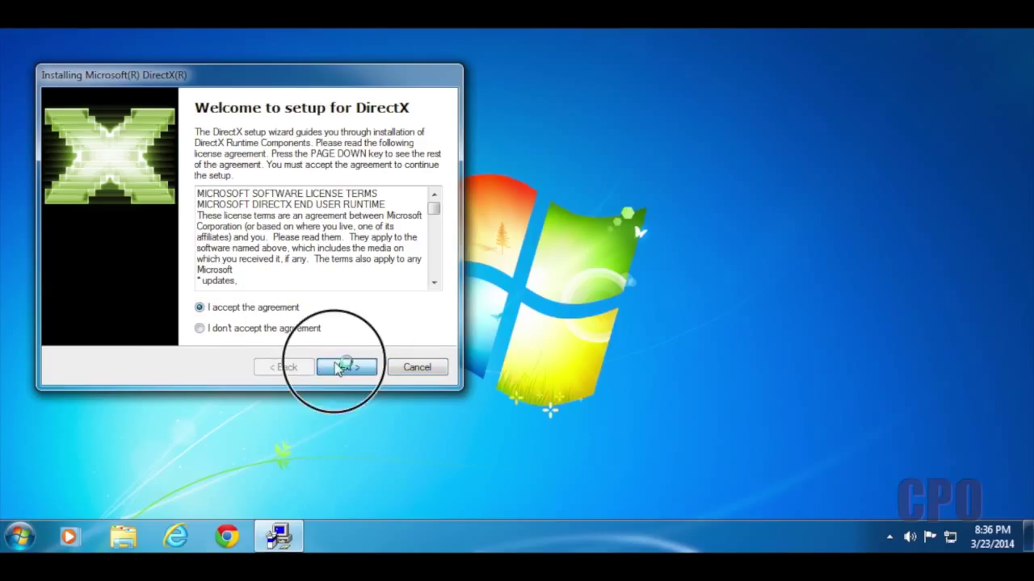
{"action": "left_click", "coordinate": [339, 367]}
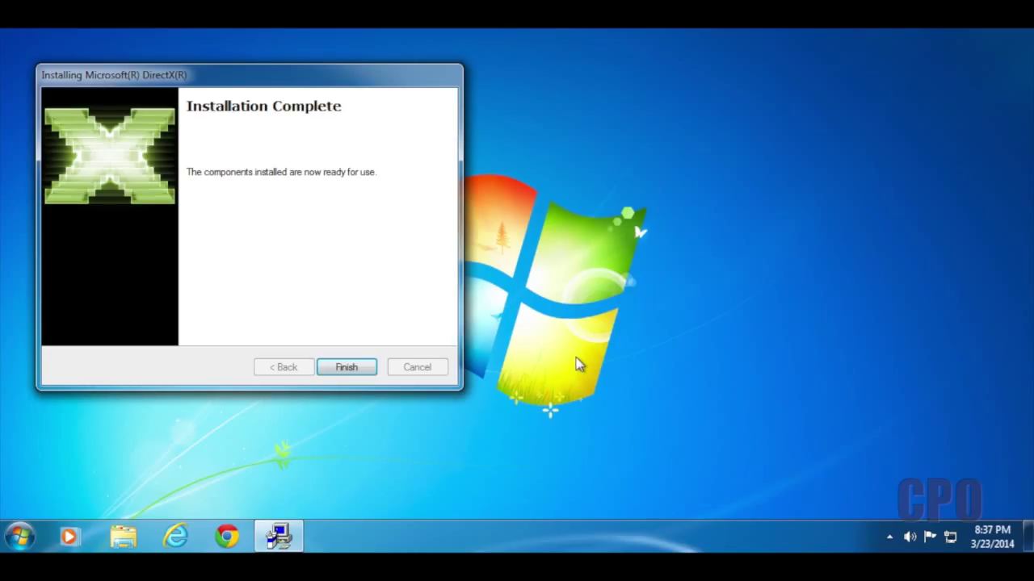
{"action": "left_click", "coordinate": [335, 372]}
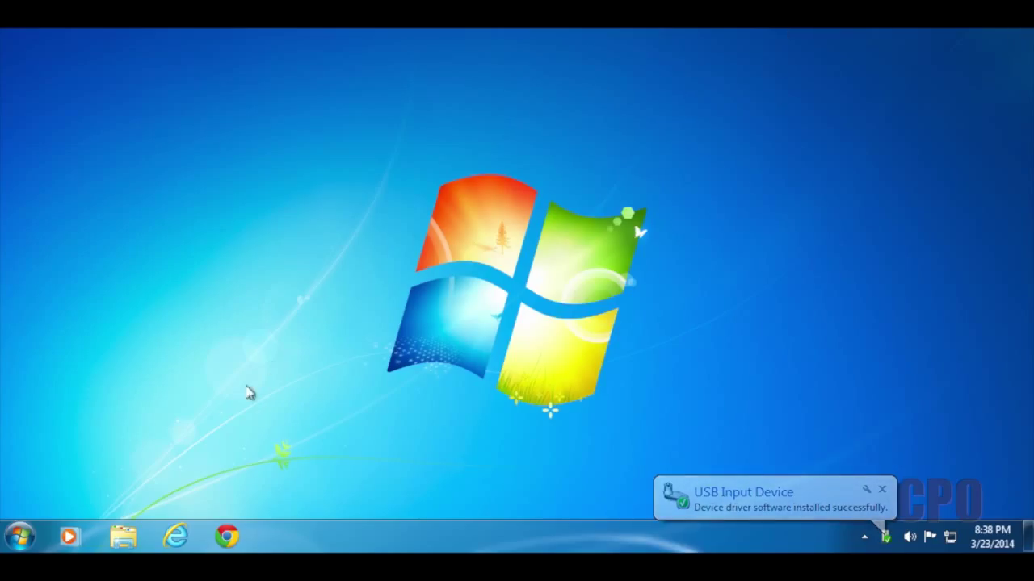
- Try to start RealFlight 7
{"action": "left_click", "coordinate": [23, 534]}
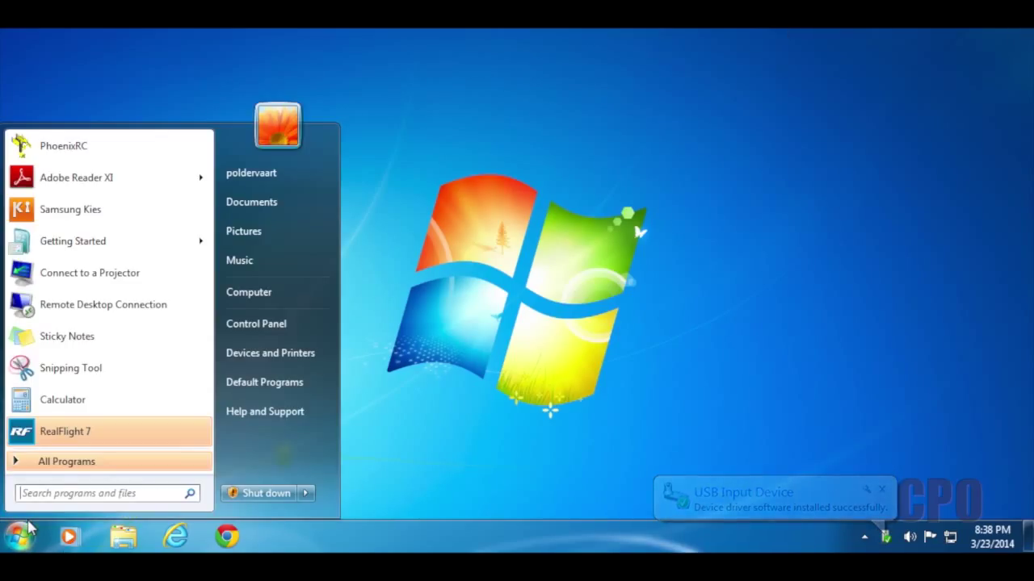
{"action": "left_click", "coordinate": [76, 434]}
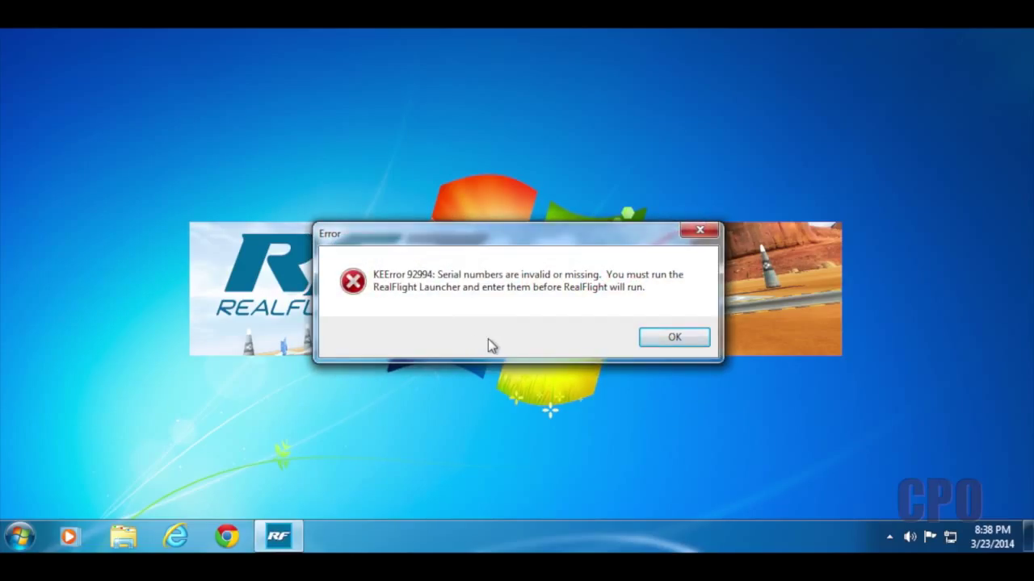
{"action": "left_click", "coordinate": [674, 337]}
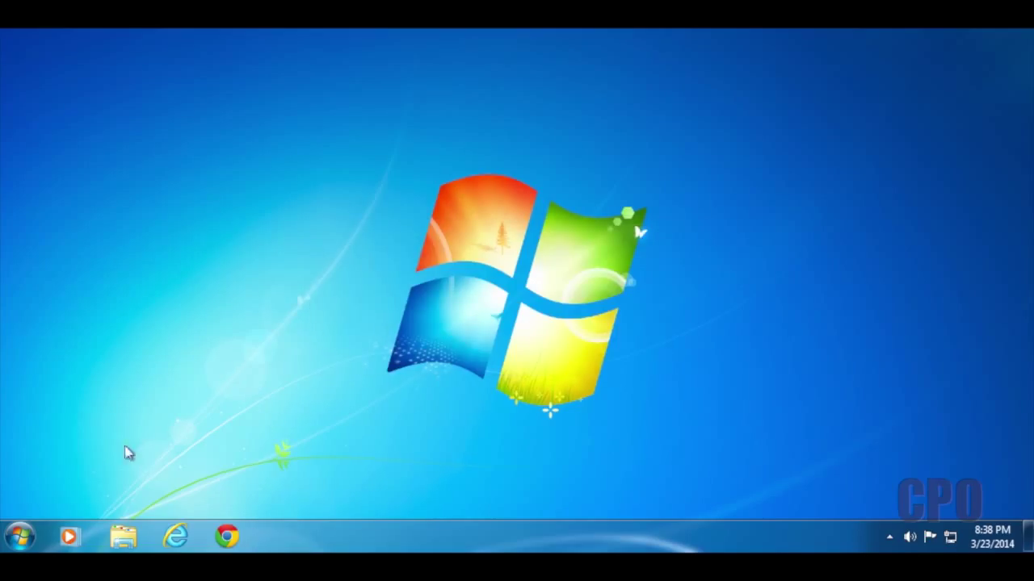
- Open the RealFlight Launcher from the installed RealFlight 7 program folder
{"action": "left_click", "coordinate": [19, 536]}
{"action": "left_click", "coordinate": [58, 466]}
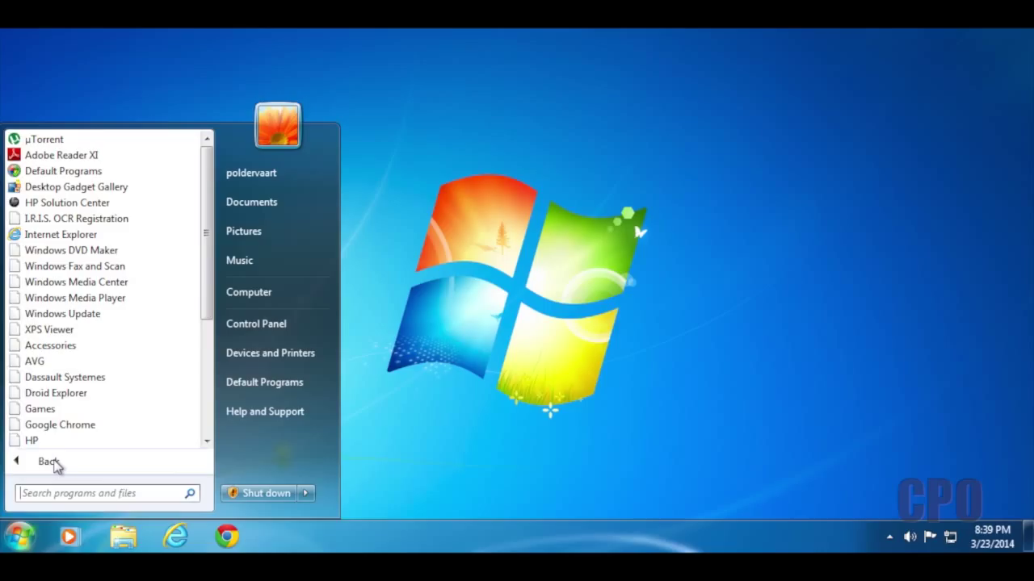
{"action": "left_click_drag", "start_coordinate": [210, 277], "coordinate": [202, 436]}
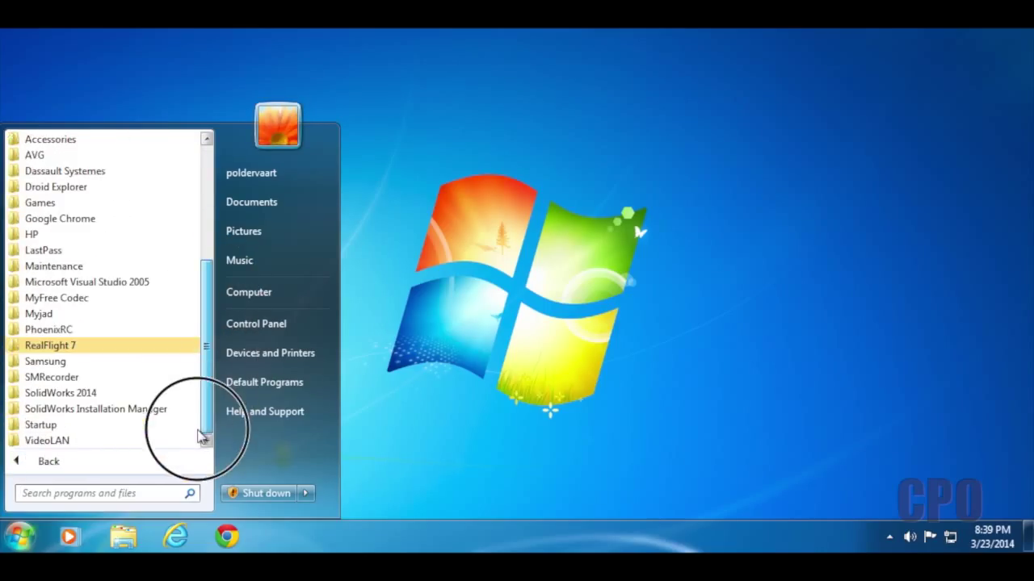
{"action": "left_click", "coordinate": [29, 347]}
{"action": "left_click", "coordinate": [37, 363]}
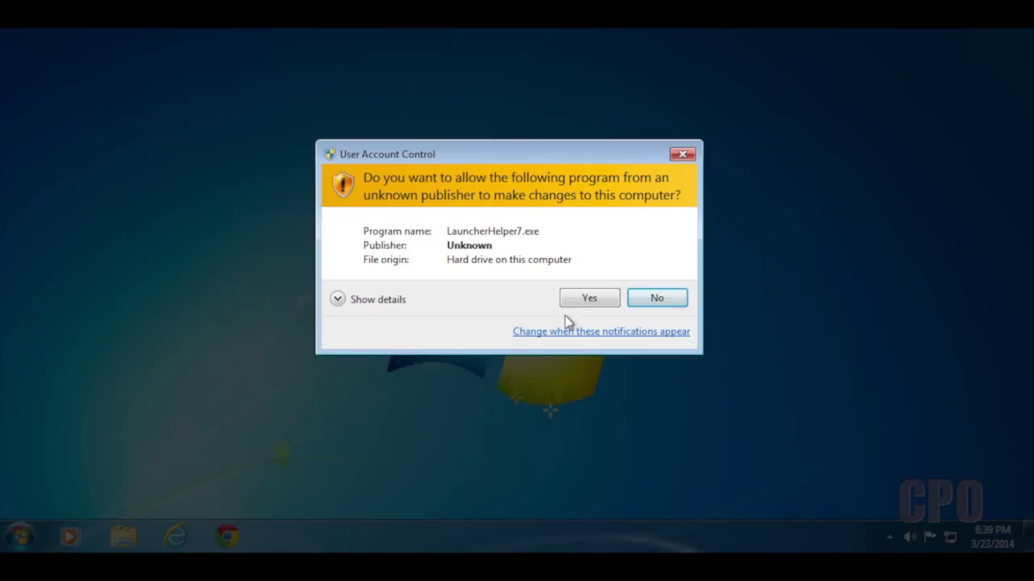
- Allow LauncherHelper7.exe to make changes and activate RealFlight online with the RealFlight 7 and RealFlight Controller serial numbers
{"action": "left_click", "coordinate": [584, 305]}
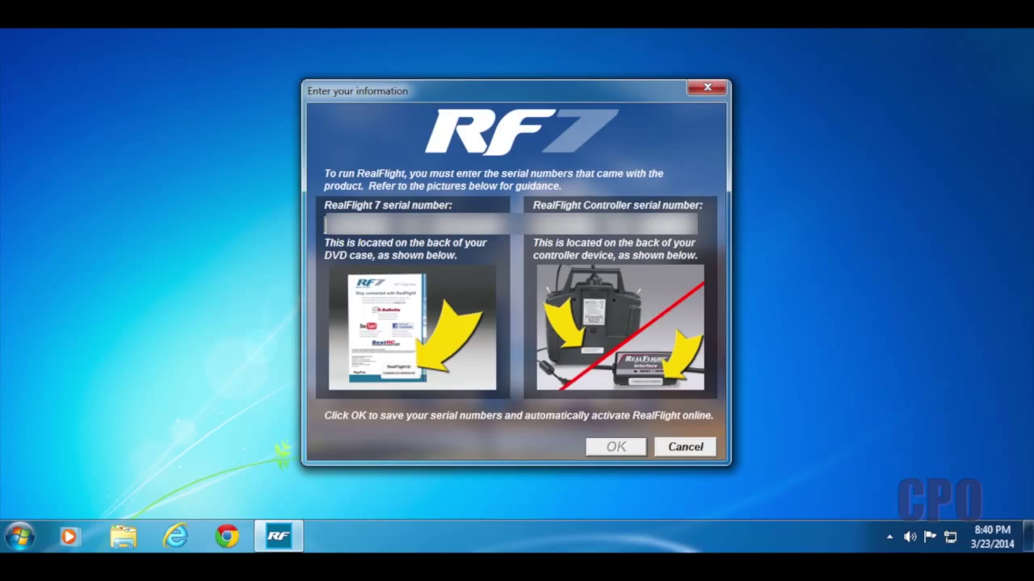
{"action": "left_click", "coordinate": [604, 447]}
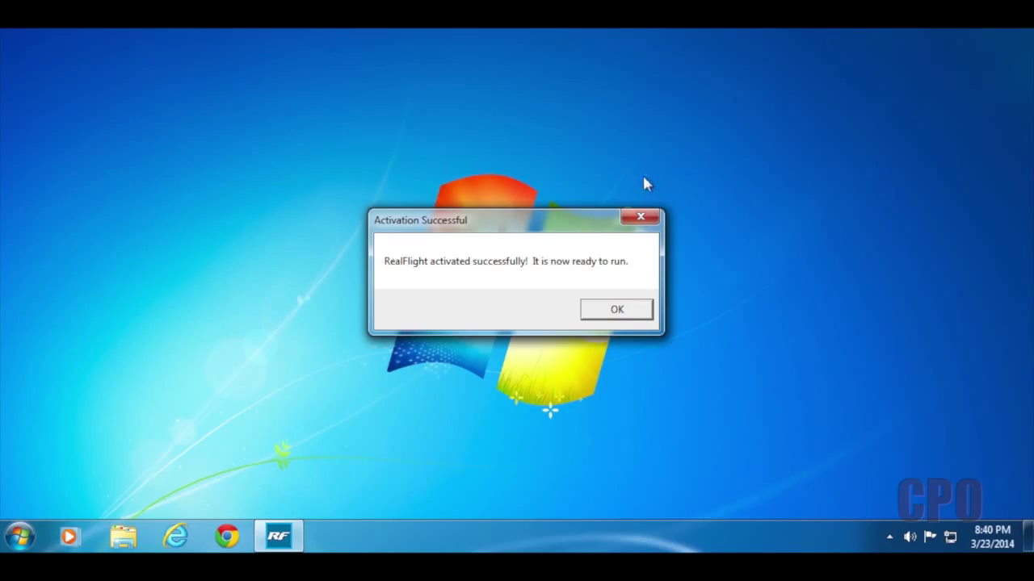
{"action": "left_click", "coordinate": [620, 310]}
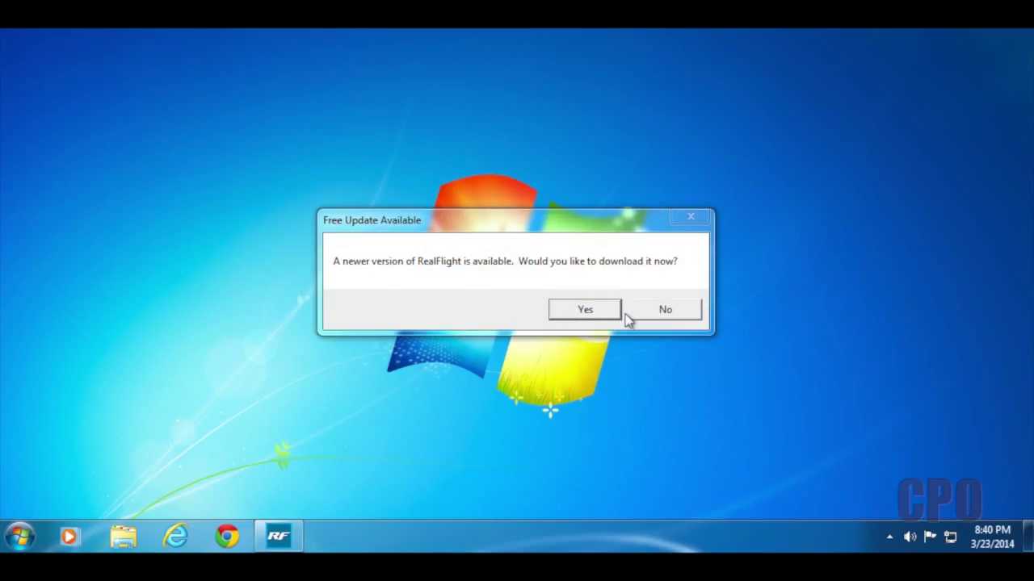
- Try to download the newer RealFlight version offered as a free update
{"action": "left_click", "coordinate": [602, 314]}
{"action": "left_click", "coordinate": [591, 299]}
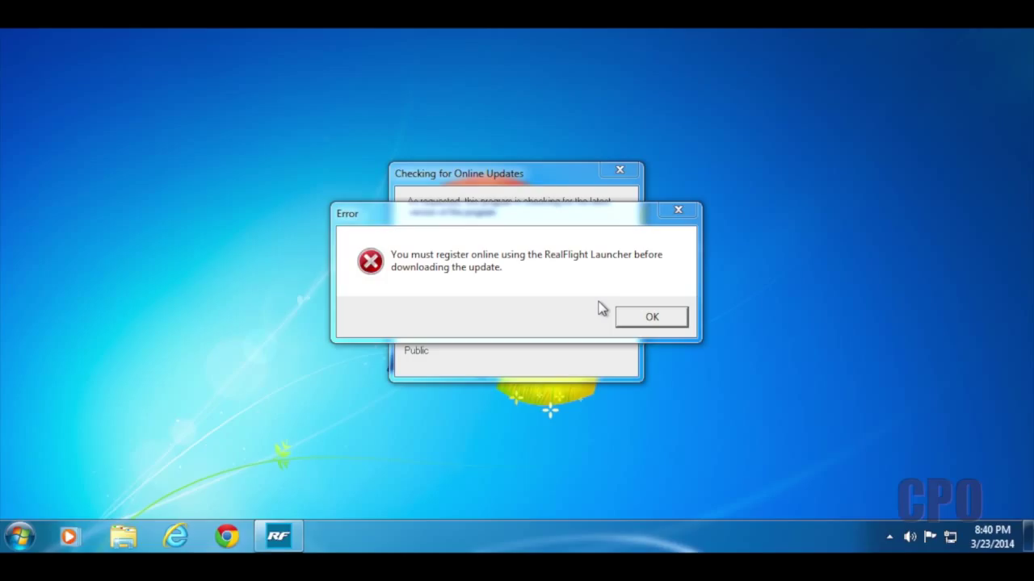
{"action": "left_click", "coordinate": [640, 317]}
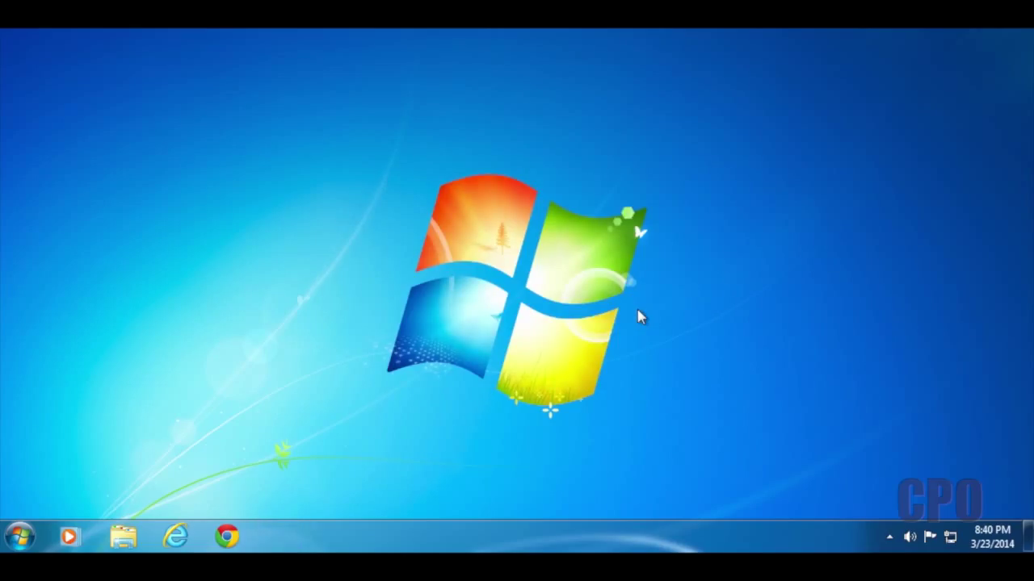
- Reopen the RealFlight Launcher and bring up its registration and online updating options, allowing LauncherHelper7.exe to make changes
{"action": "left_click", "coordinate": [20, 537]}
{"action": "left_click", "coordinate": [63, 465]}
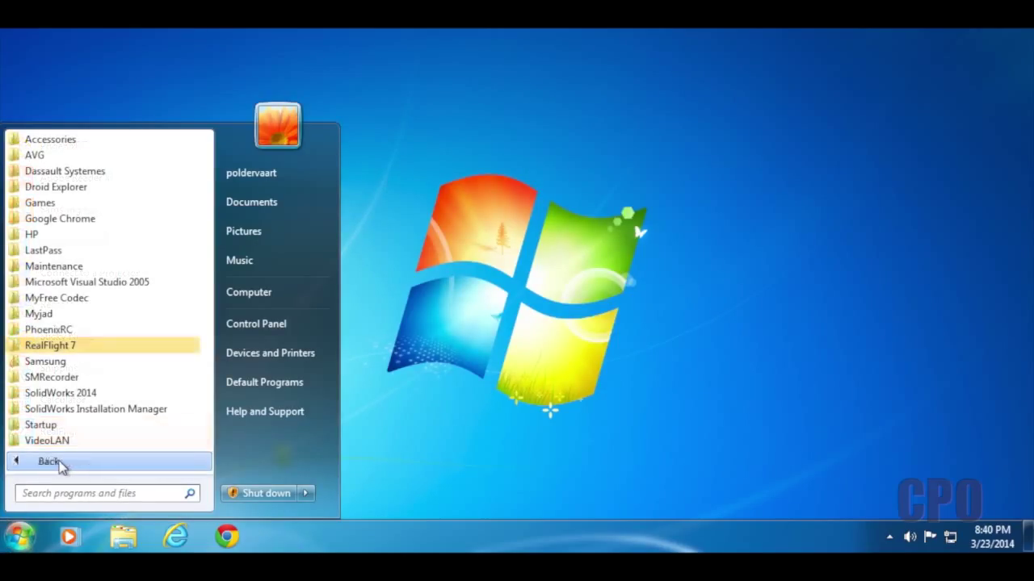
{"action": "left_click", "coordinate": [64, 346]}
{"action": "left_click", "coordinate": [88, 363]}
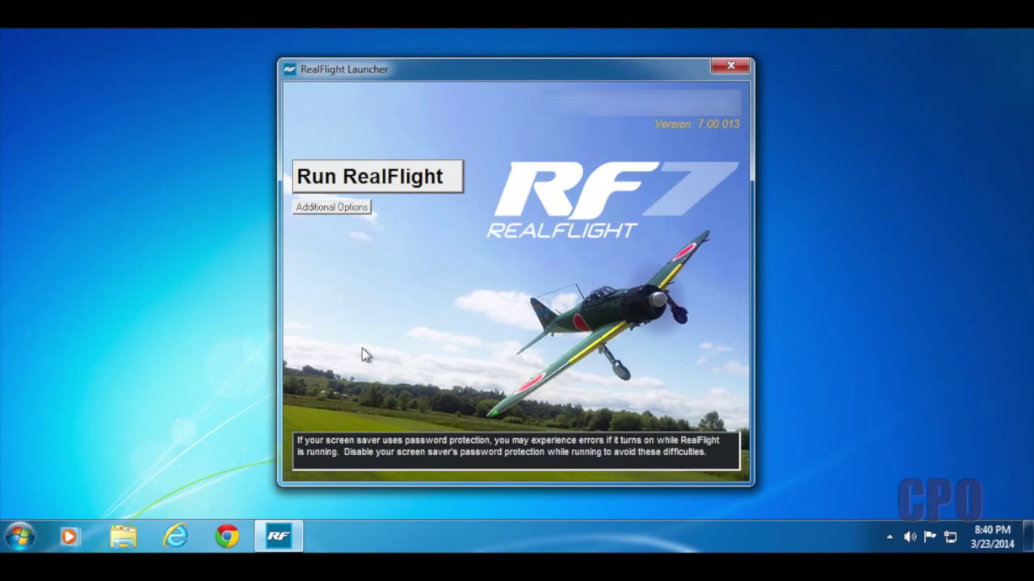
{"action": "left_click", "coordinate": [330, 209]}
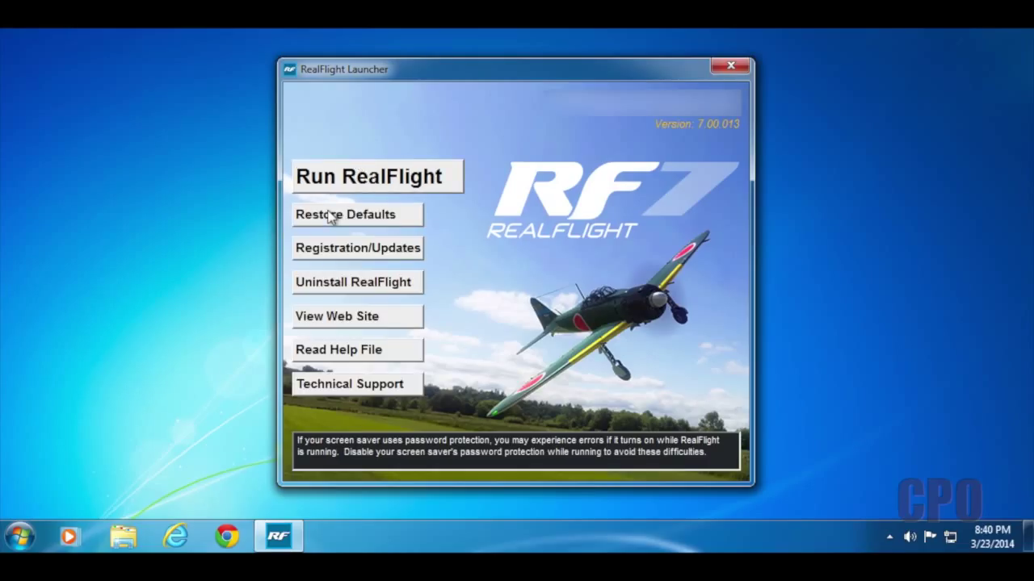
{"action": "left_click", "coordinate": [349, 251]}
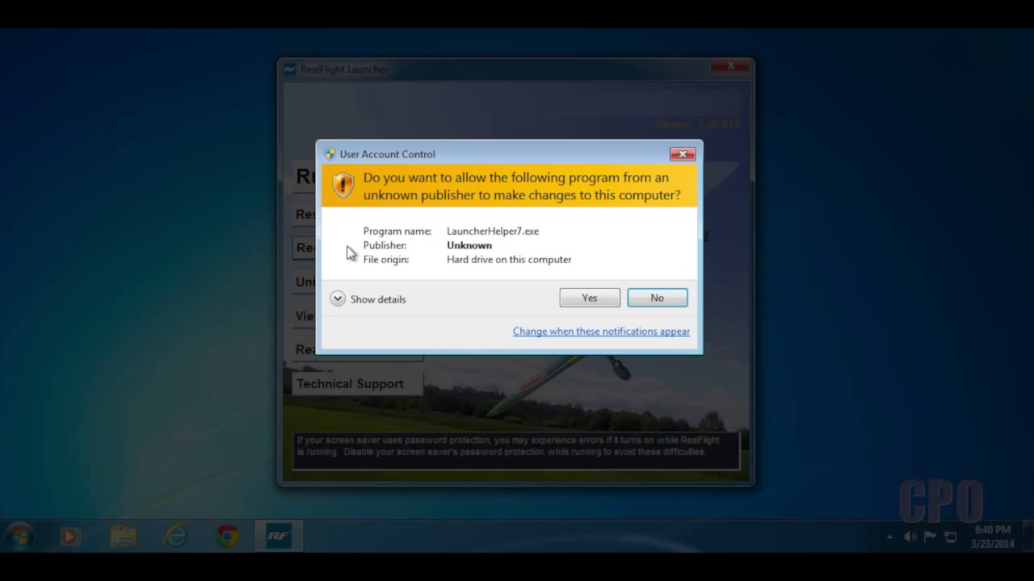
{"action": "left_click", "coordinate": [605, 297]}
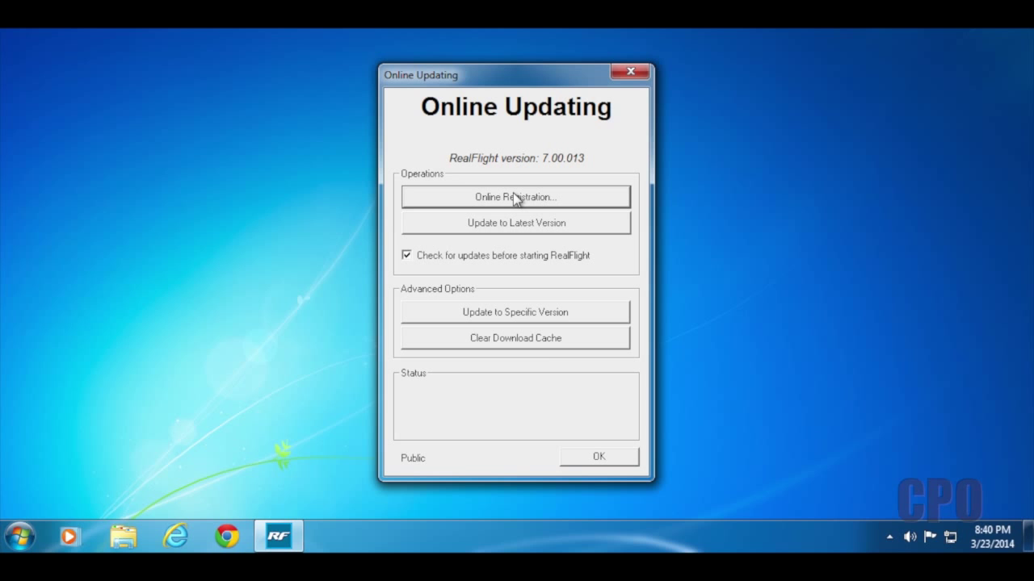
- Register RealFlight online by sending the customer's name, contact details and password, with the newsletter and hardware information options enabled
{"action": "left_click", "coordinate": [513, 197]}
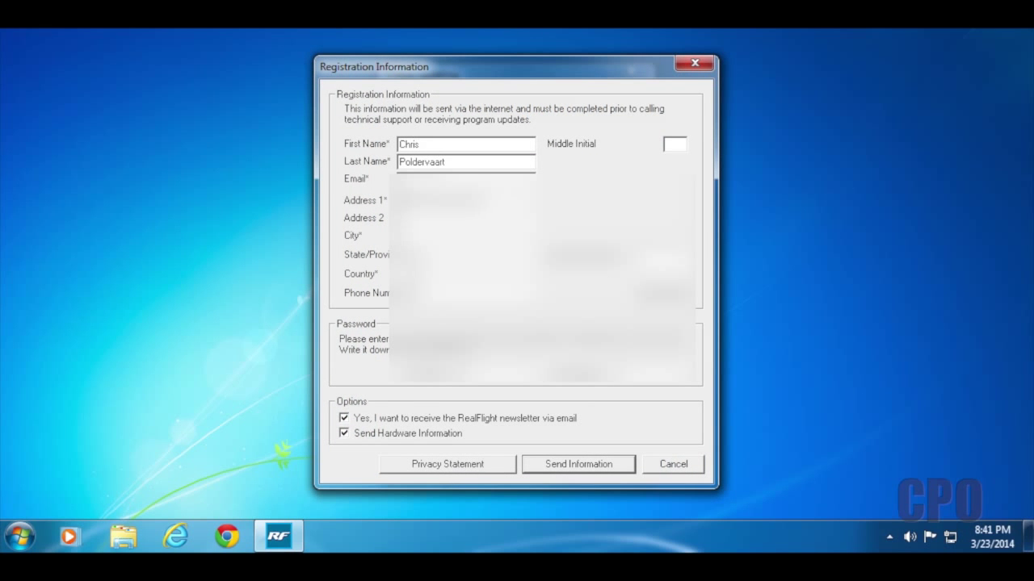
{"action": "left_click", "coordinate": [589, 468]}
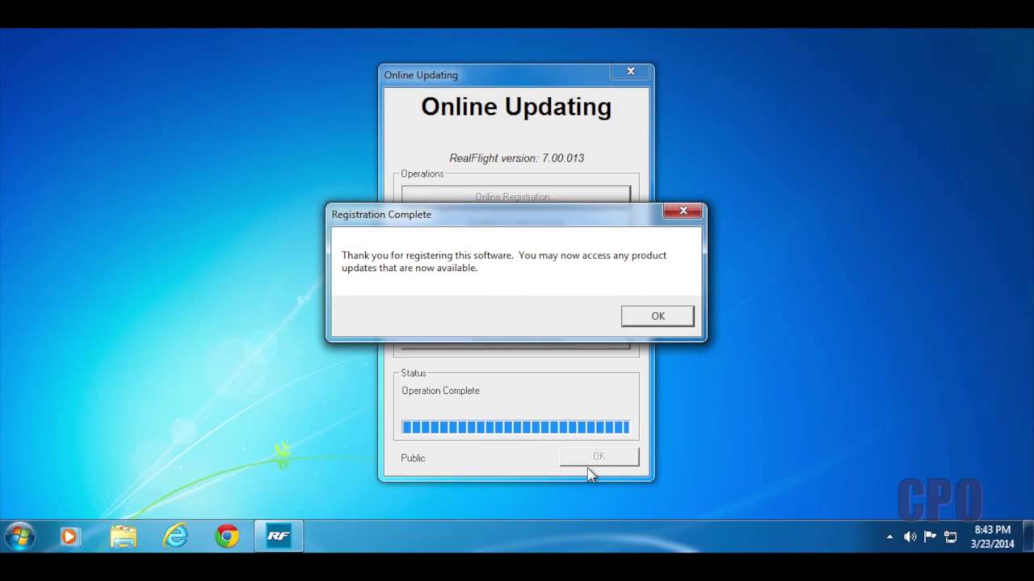
{"action": "left_click", "coordinate": [658, 318]}
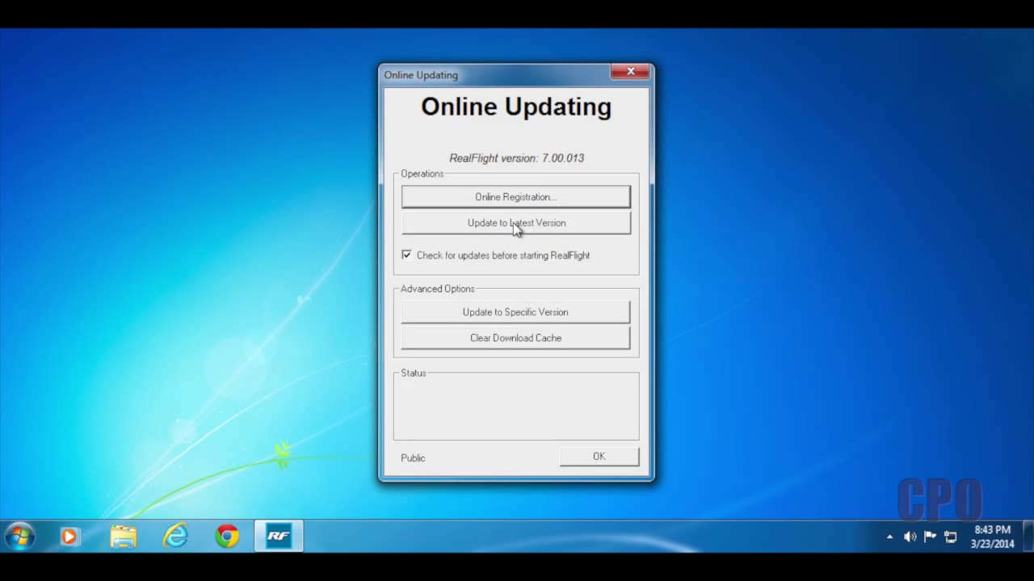
- Update RealFlight to the latest version 7.00.031, restarting the updater for the new LauncherHelper and completing the download
{"action": "left_click", "coordinate": [514, 225]}
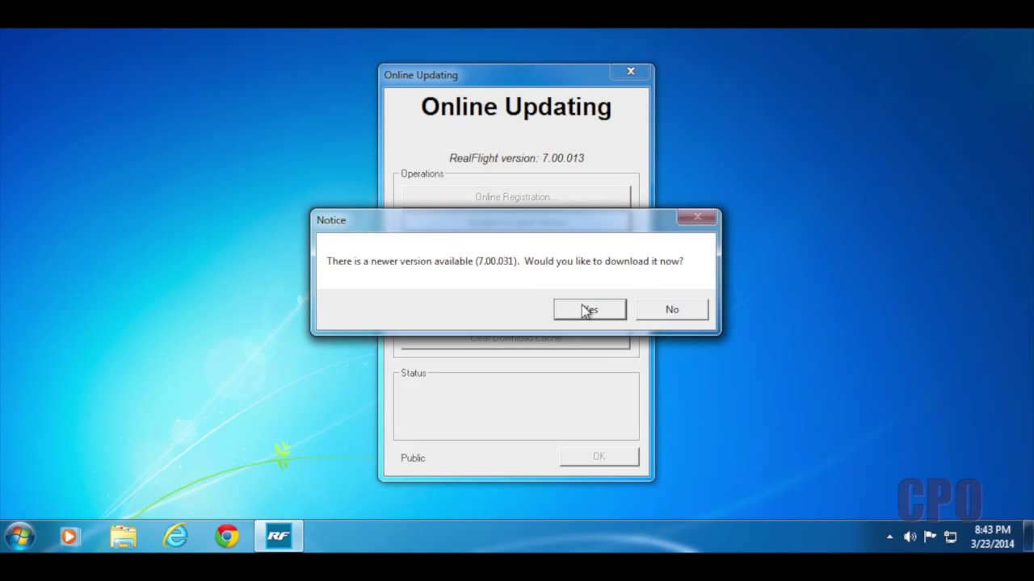
{"action": "left_click", "coordinate": [589, 310]}
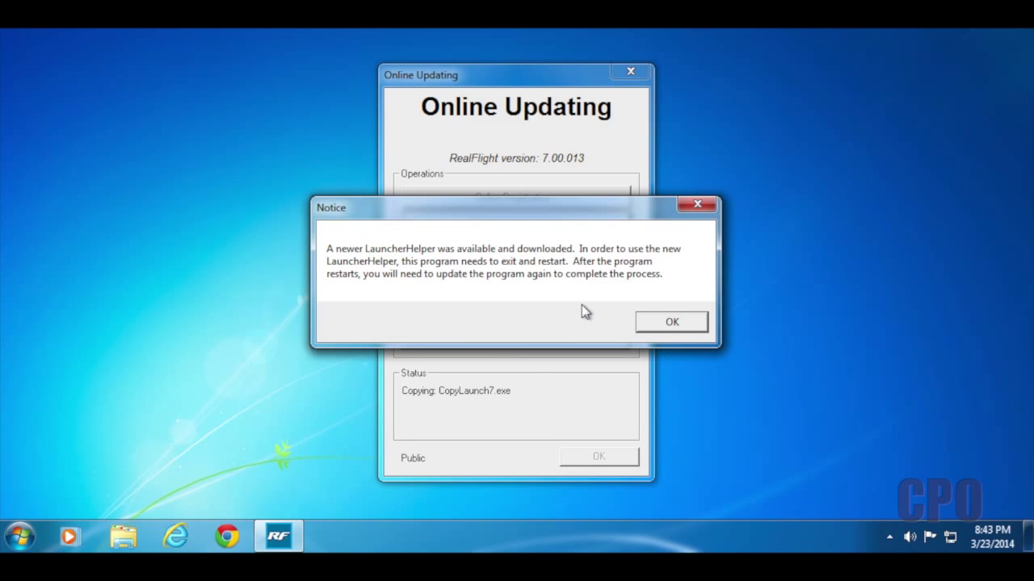
{"action": "left_click", "coordinate": [671, 323]}
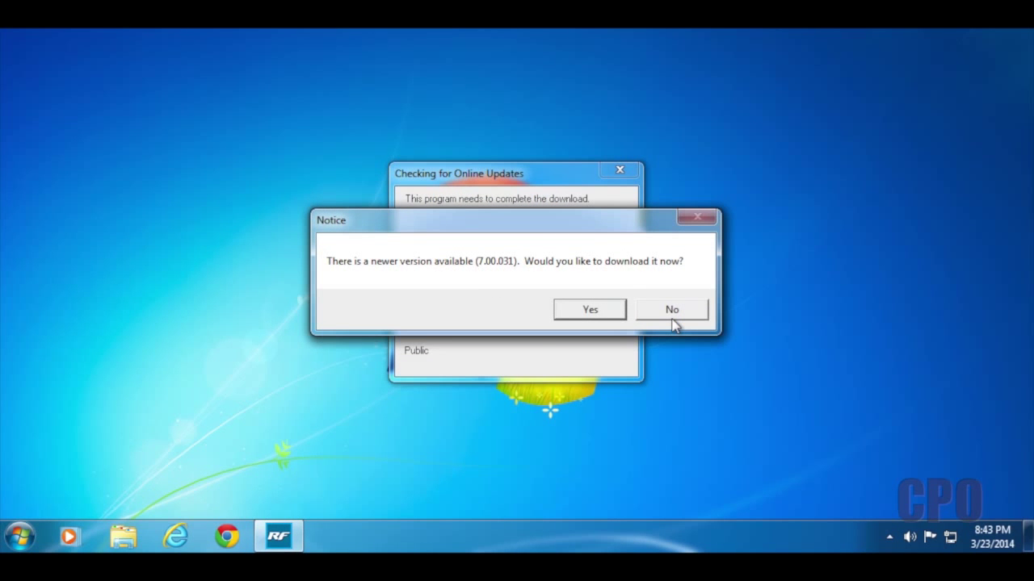
{"action": "left_click", "coordinate": [585, 313]}
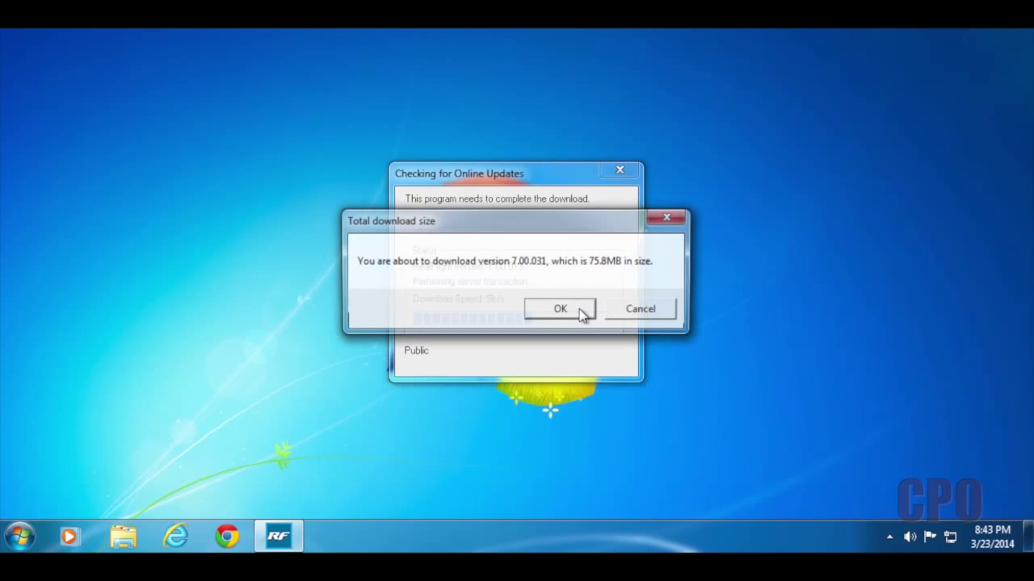
{"action": "left_click", "coordinate": [581, 314]}
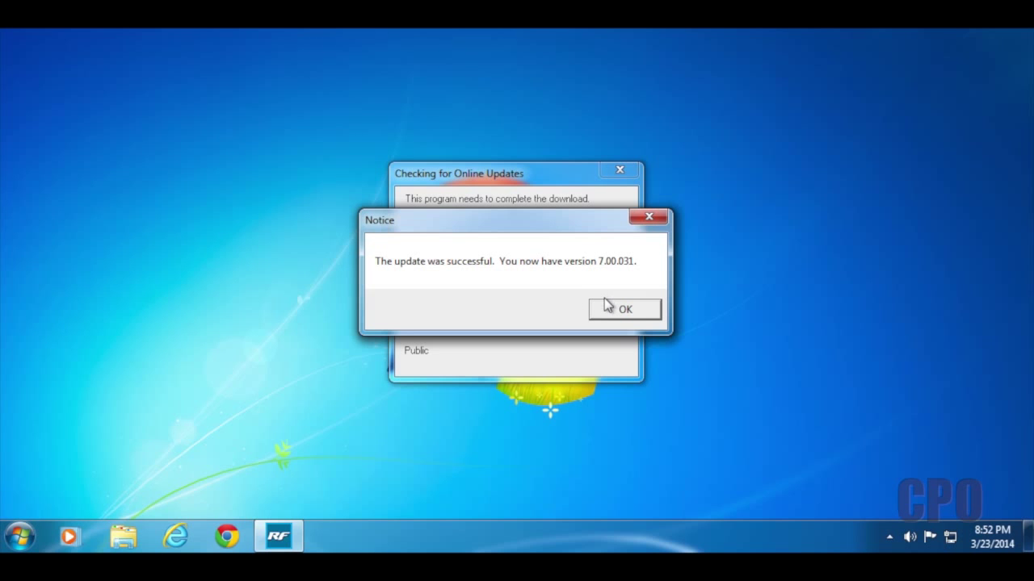
{"action": "left_click", "coordinate": [608, 311]}
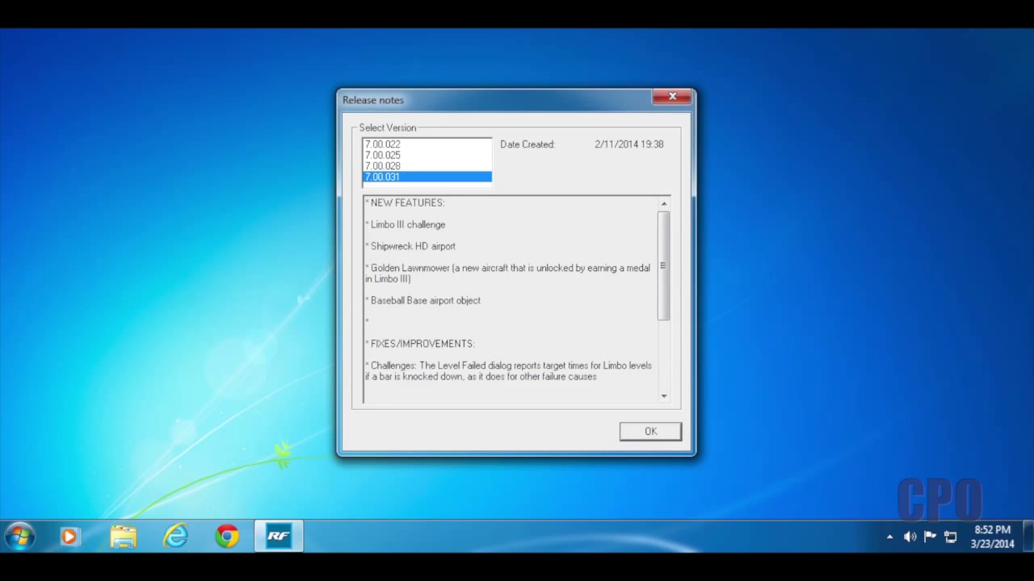
- Review the release notes for versions 7.00.022 and 7.00.031, and close them
{"action": "left_click_drag", "start_coordinate": [663, 254], "coordinate": [663, 201]}
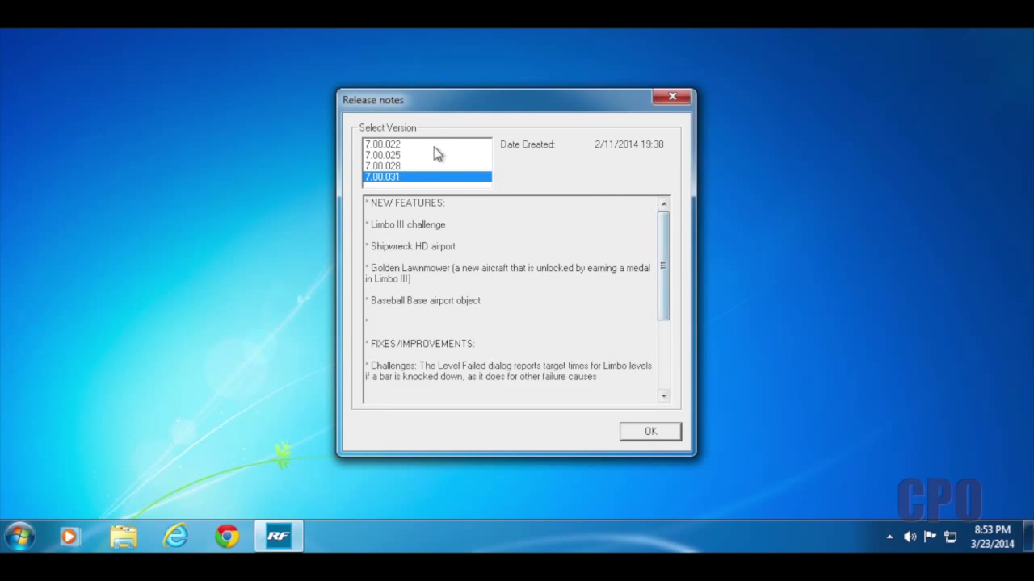
{"action": "left_click", "coordinate": [391, 146]}
{"action": "left_click", "coordinate": [390, 177]}
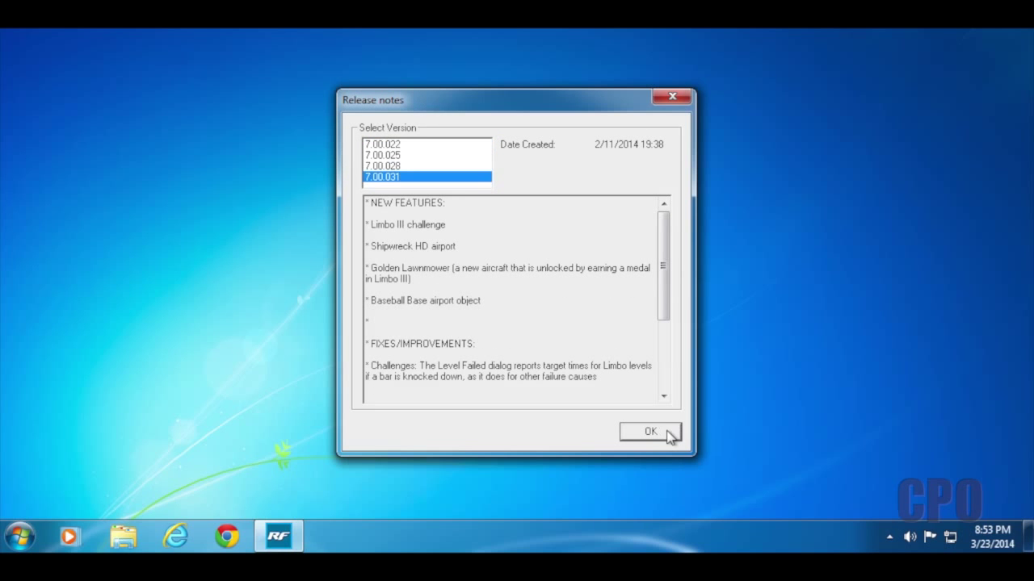
{"action": "left_click", "coordinate": [667, 436]}
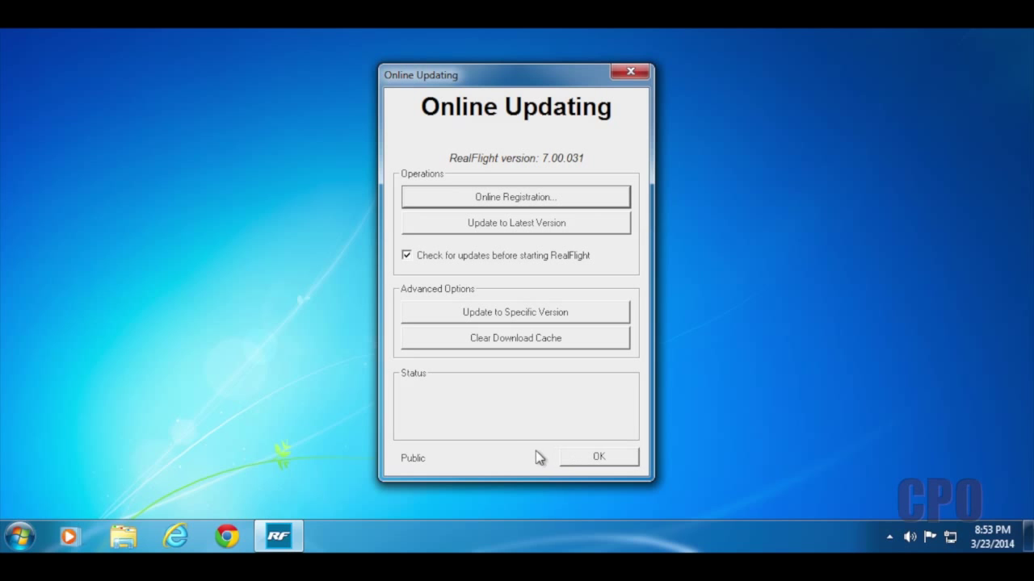
- Close the online updating options, launch the RealFlight 7 simulator, and start flying from its welcome screen
{"action": "left_click", "coordinate": [587, 451]}
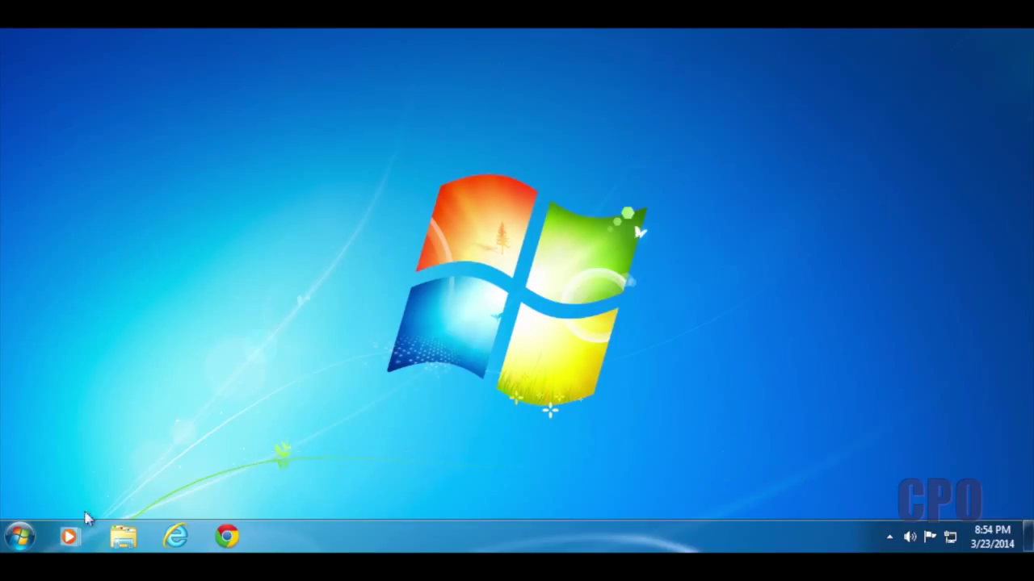
{"action": "left_click", "coordinate": [21, 538]}
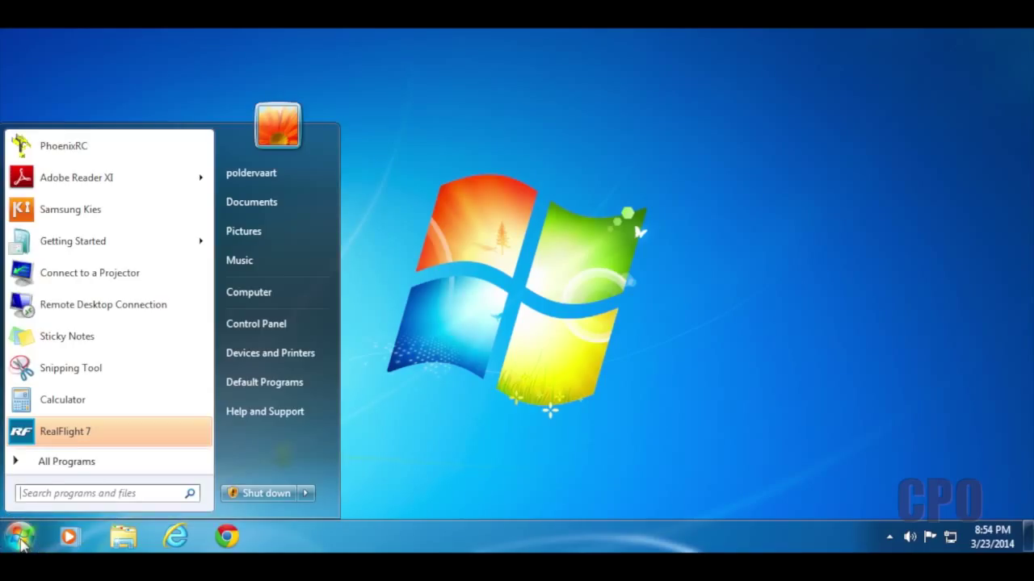
{"action": "left_click", "coordinate": [73, 436]}
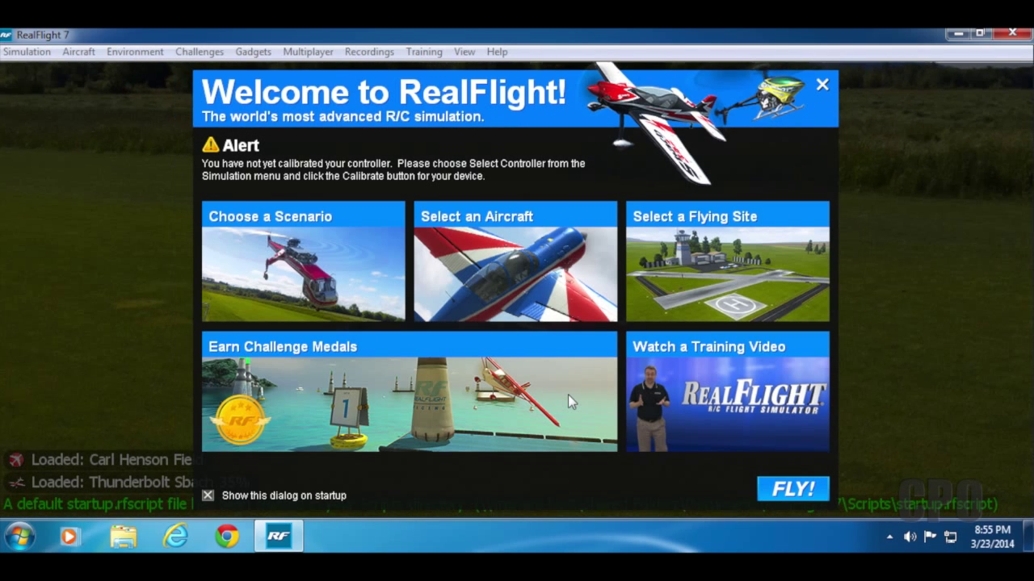
{"action": "left_click", "coordinate": [826, 490]}
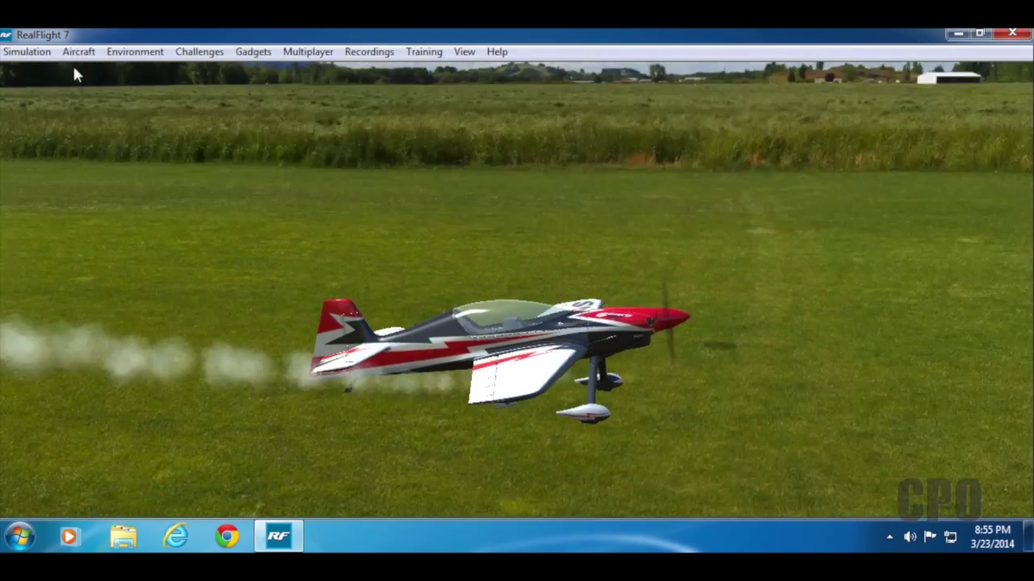
- Calibrate the InterLink Elite controller by centering all controls and moving every stick, switch and knob to both extremes, keeping it selected
{"action": "left_click", "coordinate": [39, 52]}
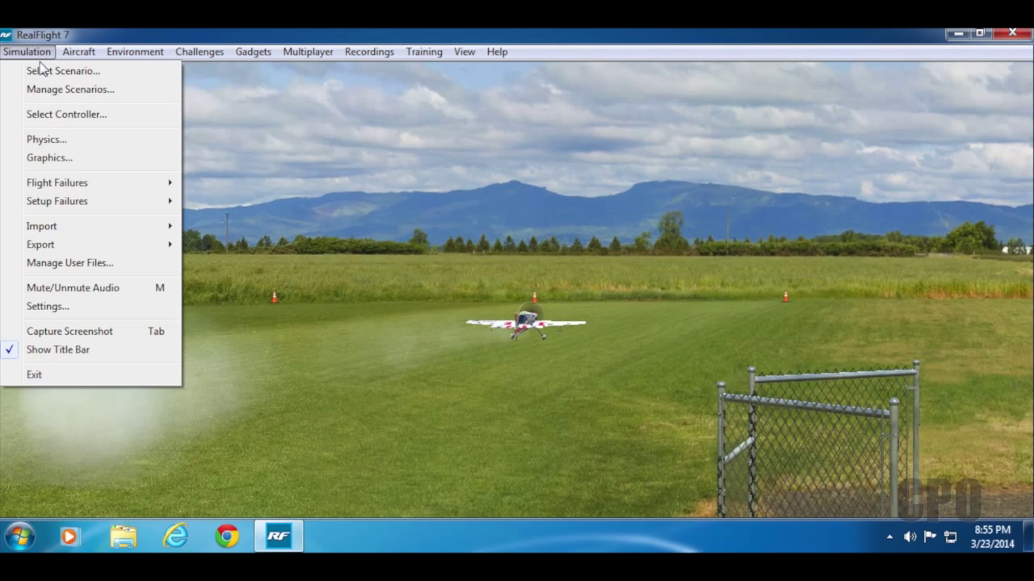
{"action": "left_click", "coordinate": [66, 116]}
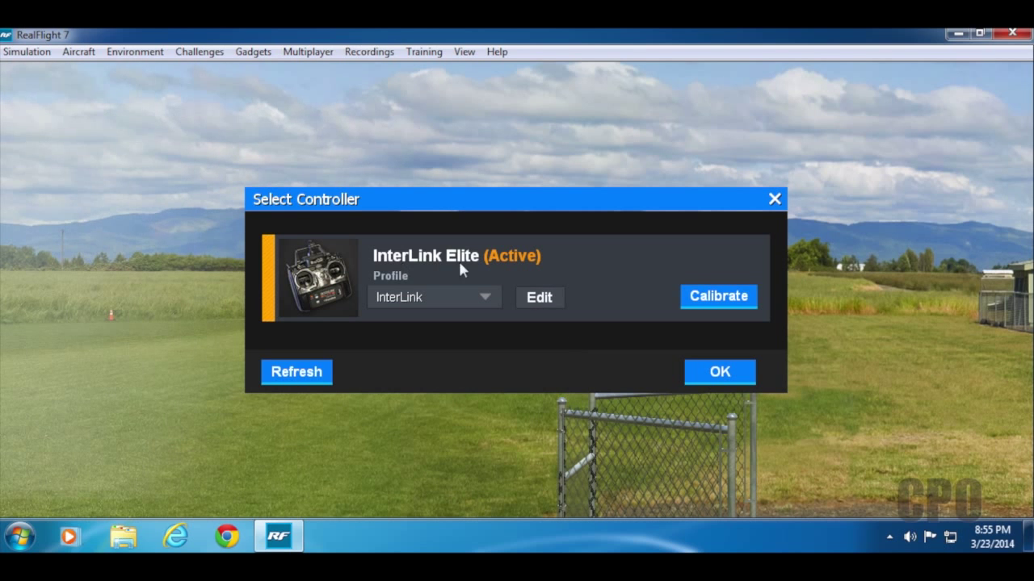
{"action": "left_click", "coordinate": [710, 295]}
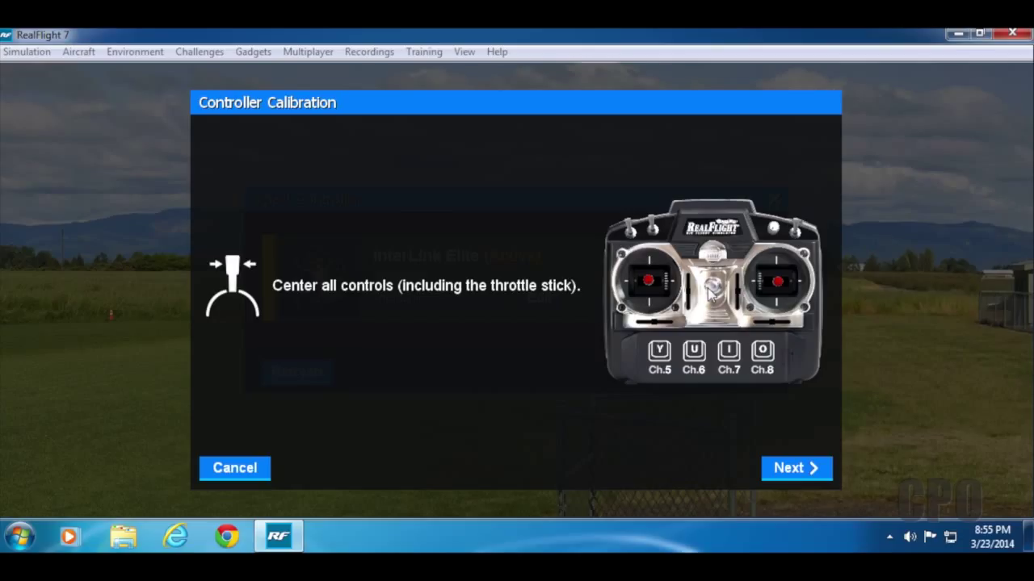
{"action": "left_click", "coordinate": [815, 474]}
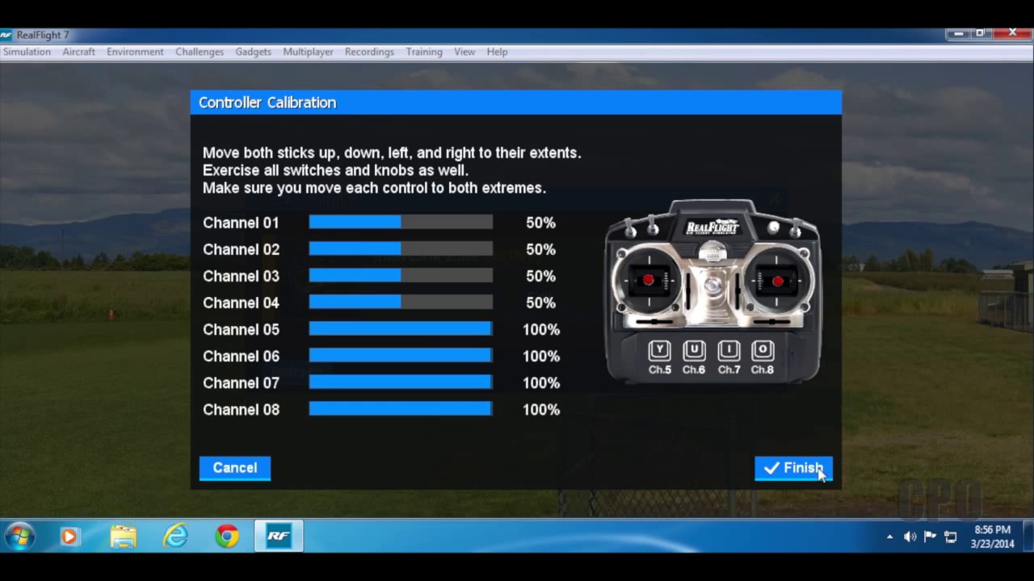
{"action": "left_click", "coordinate": [781, 472]}
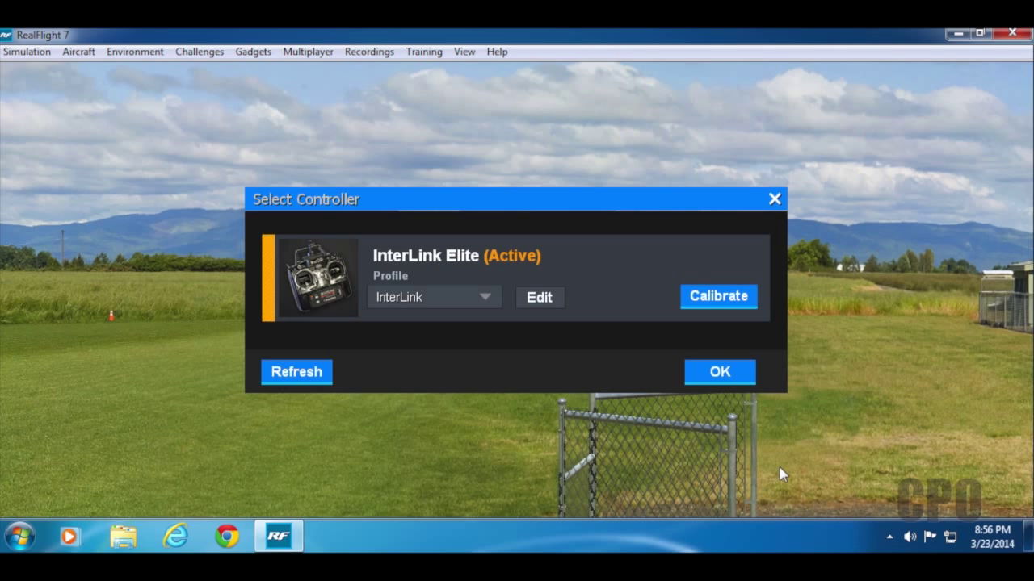
{"action": "left_click", "coordinate": [720, 376]}
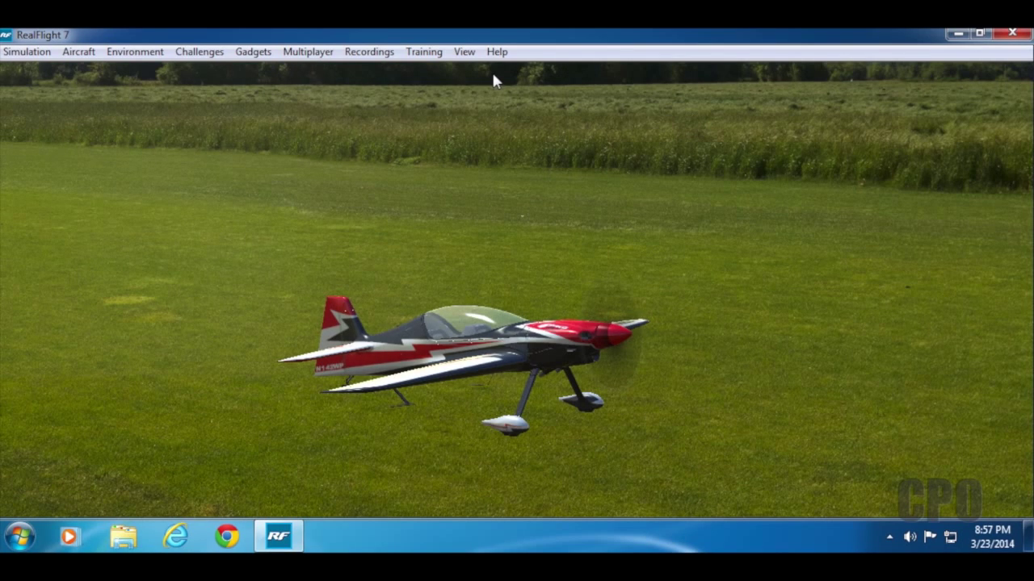
- Open the RealFlight Help manual in Adobe Reader, fit whole pages in view, and look through its contents and opening chapters
{"action": "left_click", "coordinate": [495, 58]}
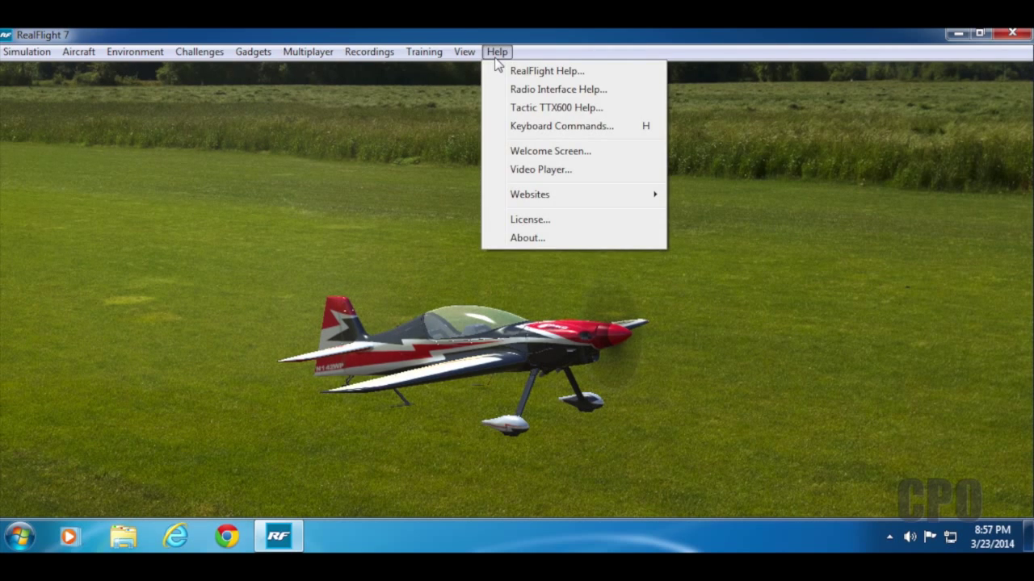
{"action": "left_click", "coordinate": [525, 71]}
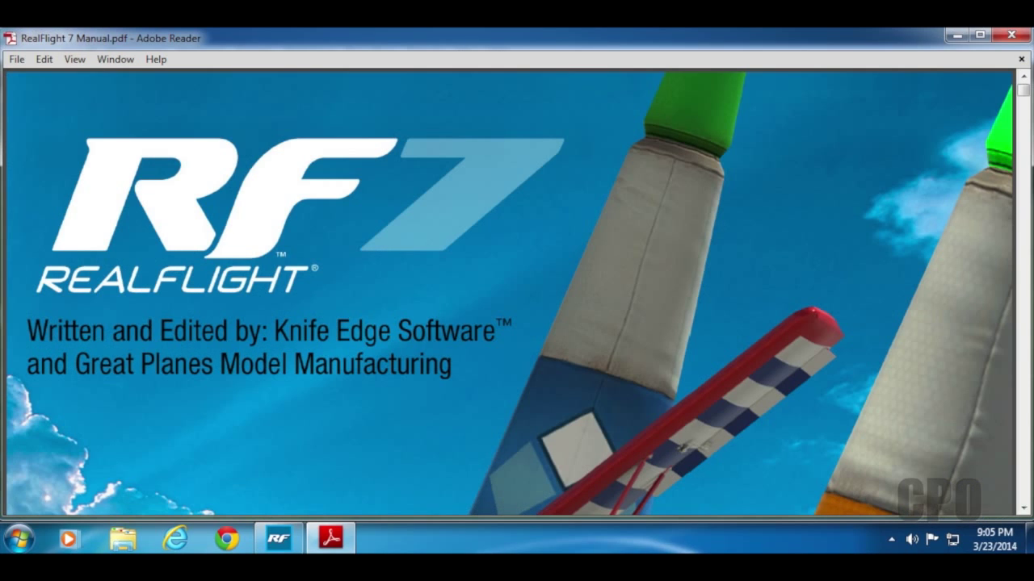
{"action": "scroll", "coordinate": [598, 291], "scroll_direction": "down", "scroll_amount": 15}
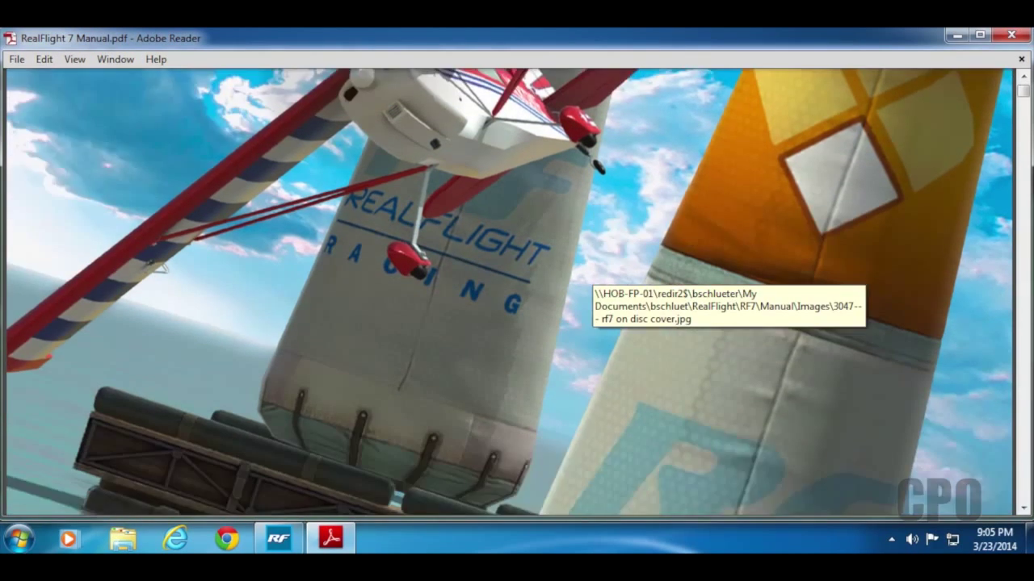
{"action": "scroll", "coordinate": [508, 291], "scroll_direction": "down", "scroll_amount": 15}
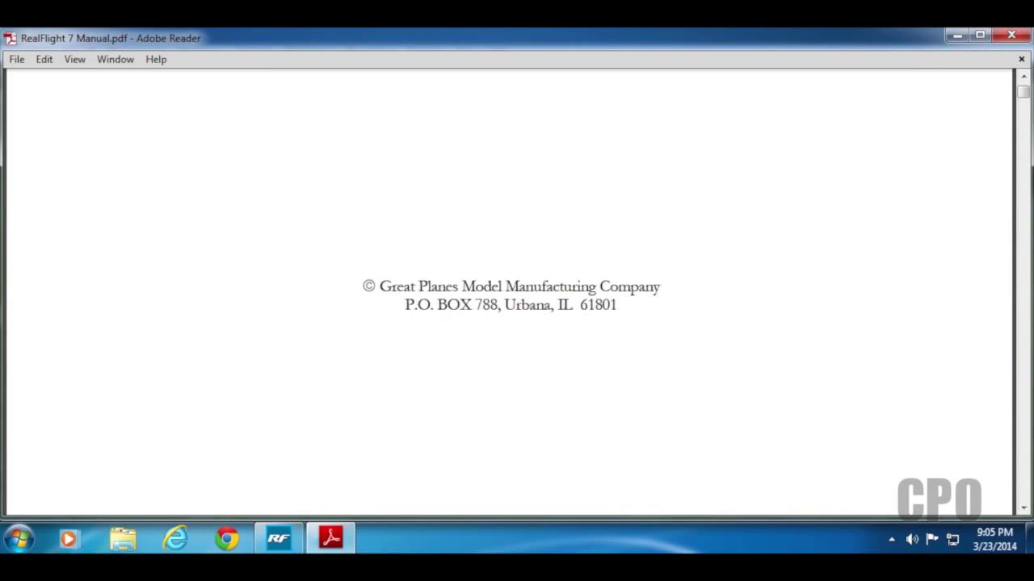
{"action": "left_click_drag", "start_coordinate": [1023, 92], "coordinate": [1023, 94]}
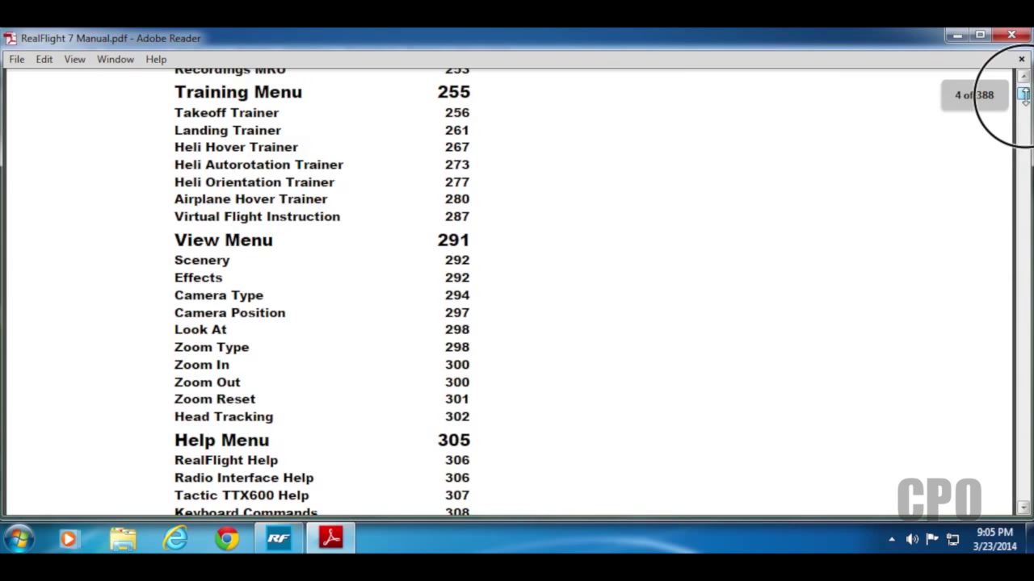
{"action": "key", "text": "ctrl+0"}
{"action": "scroll", "coordinate": [847, 259], "scroll_direction": "down", "scroll_amount": 12}
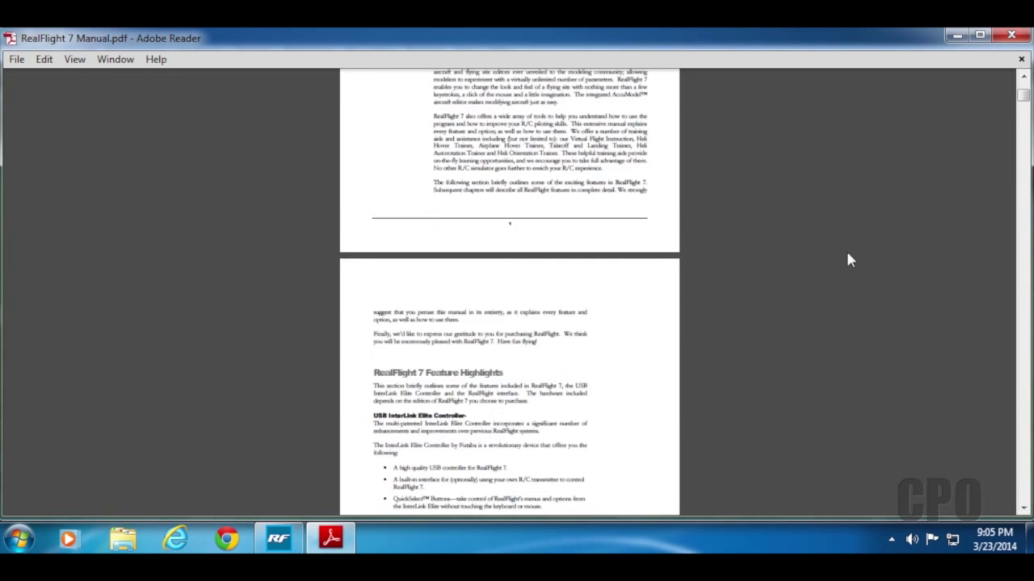
{"action": "mouse_move", "coordinate": [1023, 95]}
{"action": "left_mouse_down"}
{"action": "mouse_move", "coordinate": [1022, 115]}
{"action": "mouse_move", "coordinate": [1023, 69]}
{"action": "mouse_move", "coordinate": [1023, 103]}
{"action": "left_mouse_up"}
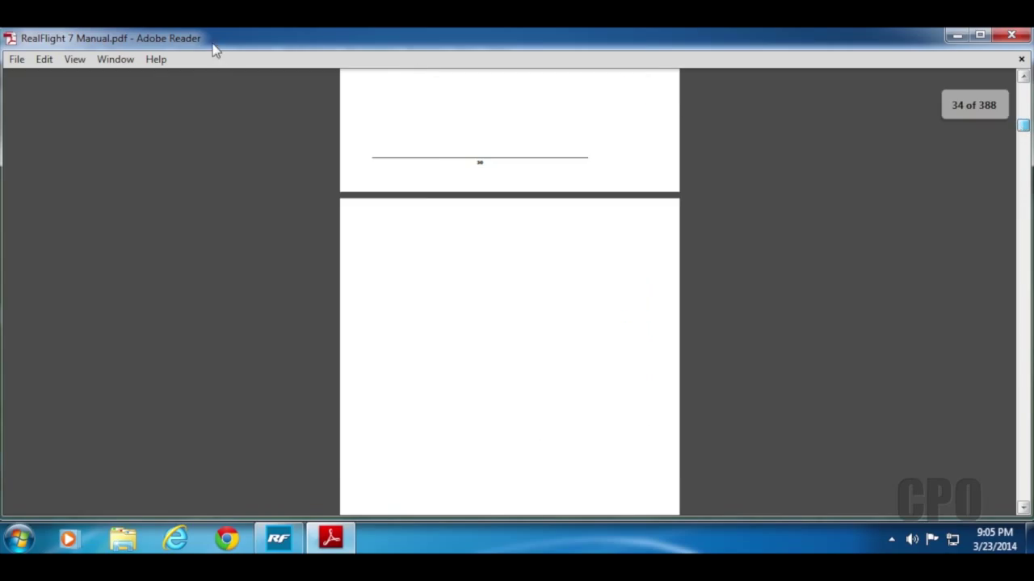